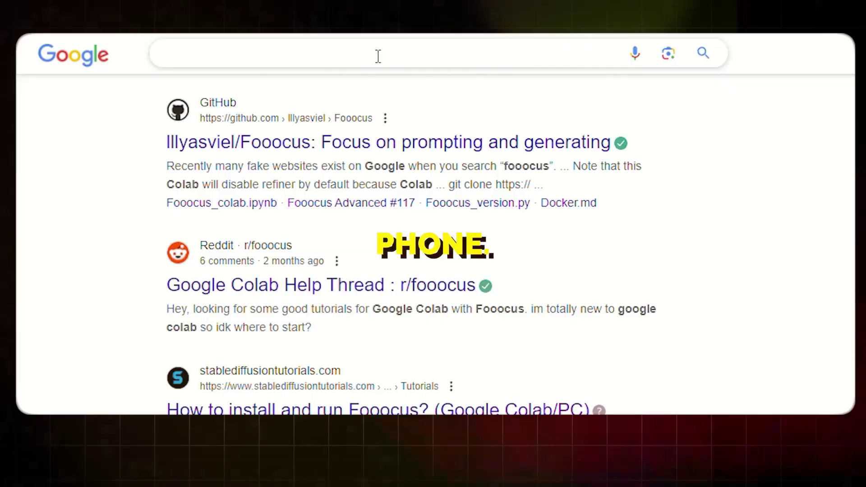
Search Google for 'fooocus google colab' and open the fooocus_colab.ipynb result in Colab.
left_click(378, 56)
type("fooocus google colab")
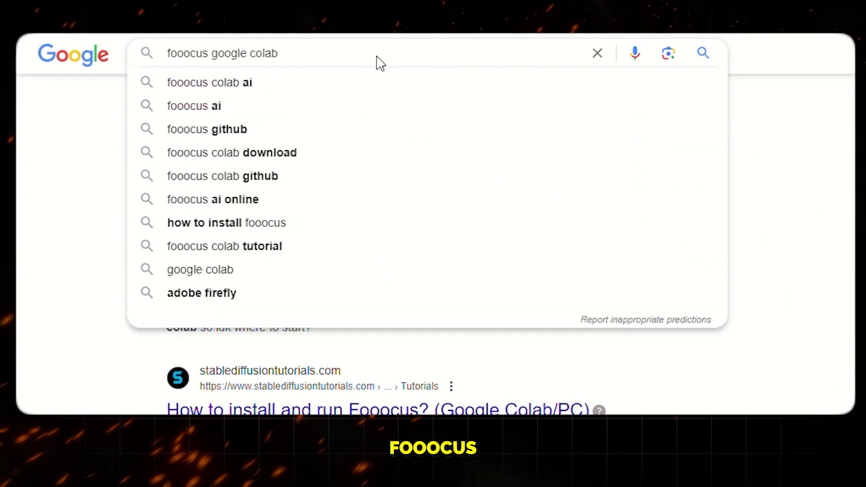
key("Return")
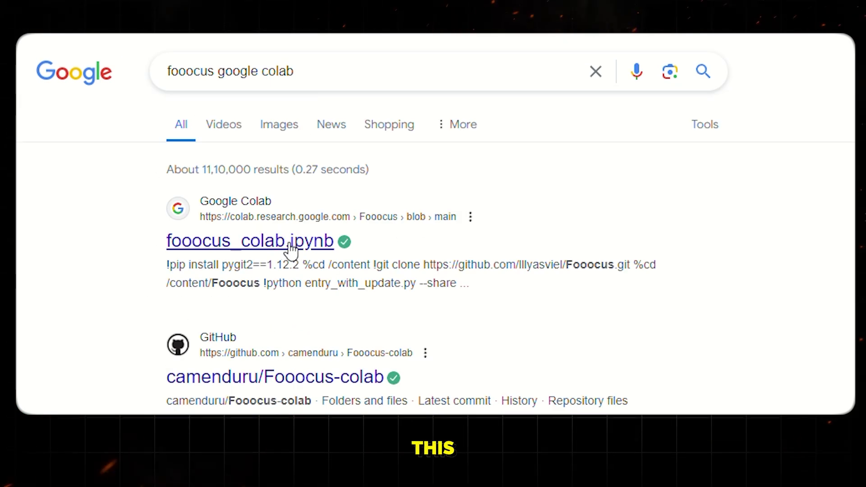
left_click(291, 242)
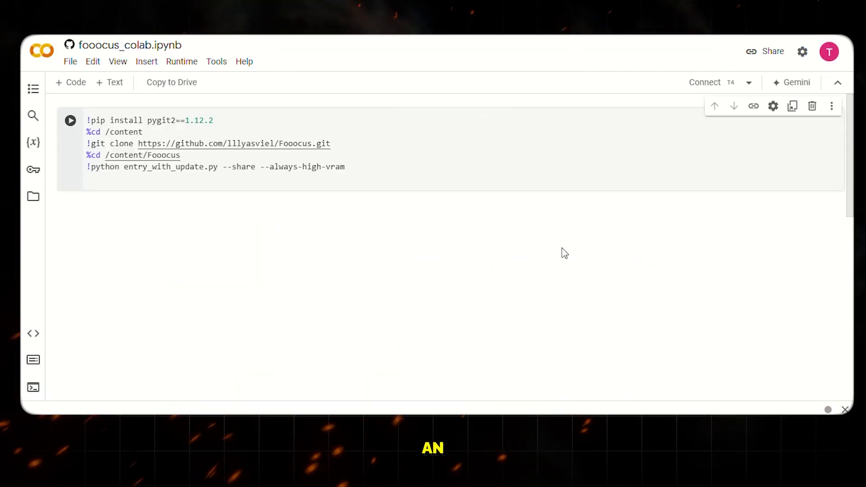
Connect to a T4 GPU runtime and open the Fooocus gradio.live public link.
left_click(710, 84)
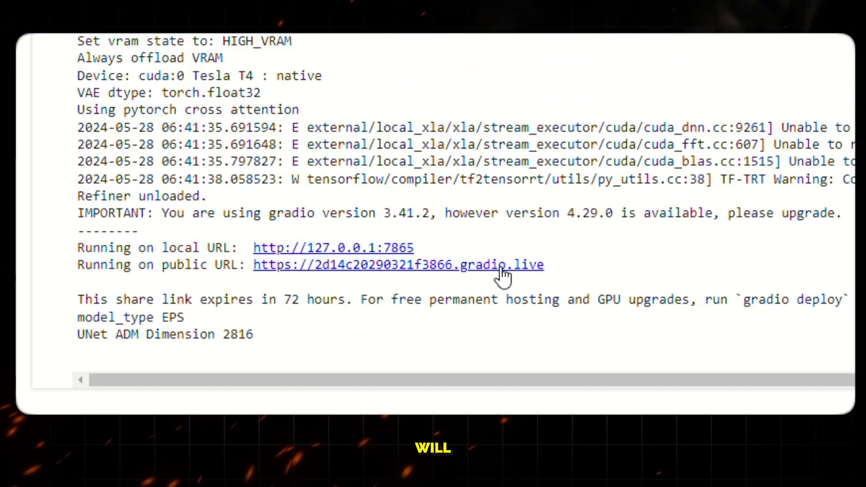
left_click(502, 266)
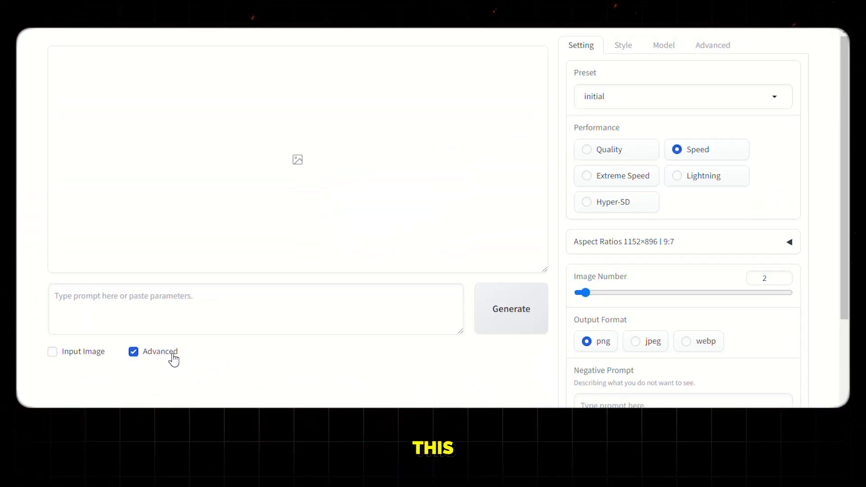
Generate 'a cute little kitten eating pizza' with Performance set to Extreme Speed.
scroll(767, 185, "down", 2)
scroll(766, 186, "up", 2)
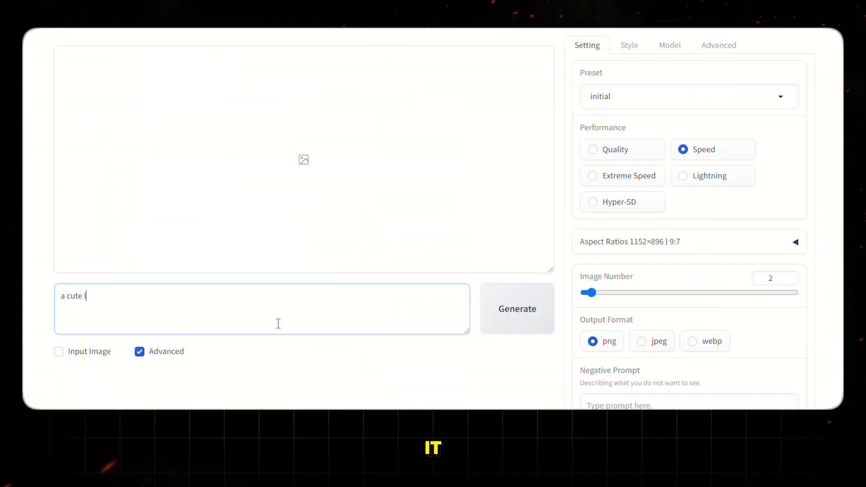
left_click(634, 184)
left_click(542, 328)
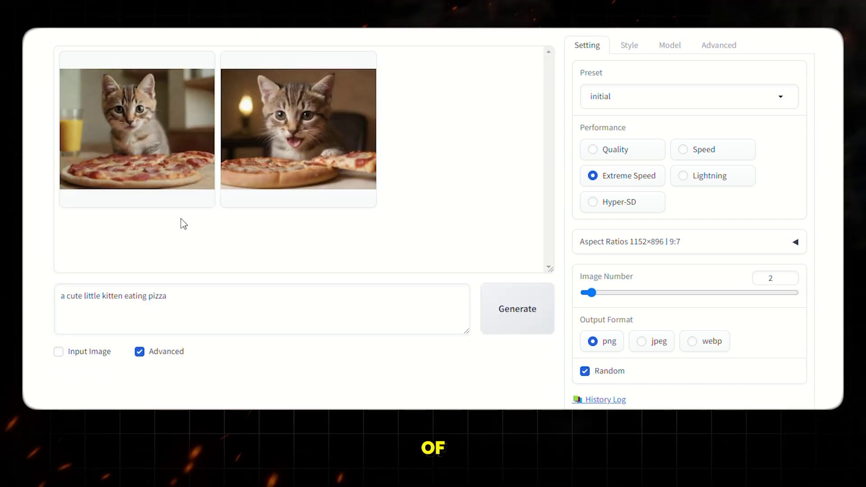
Preview both generated kitten images, returning to the first one.
left_click(166, 178)
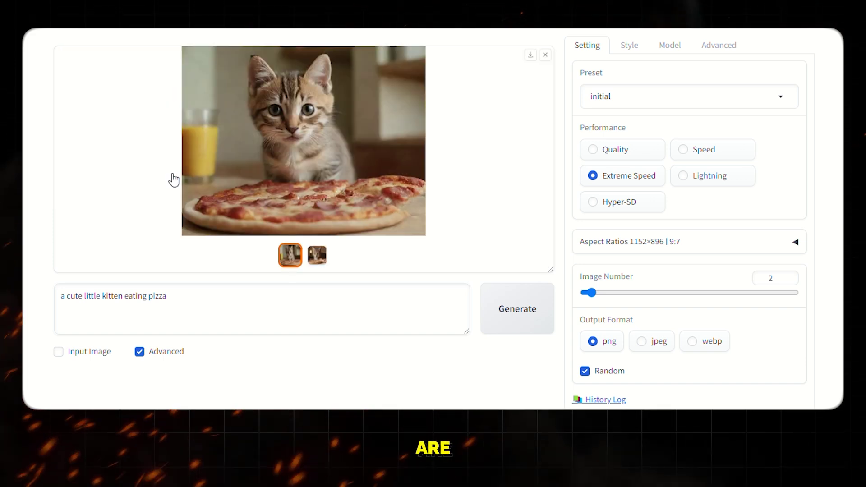
left_click(320, 262)
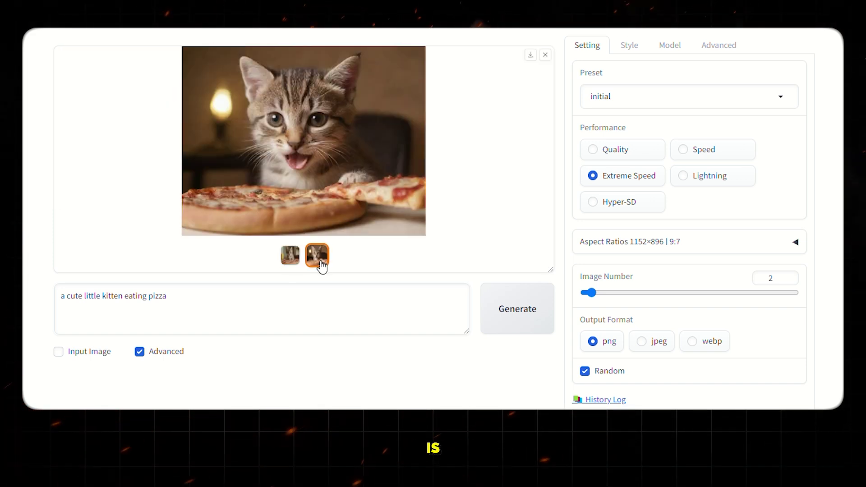
left_click(290, 255)
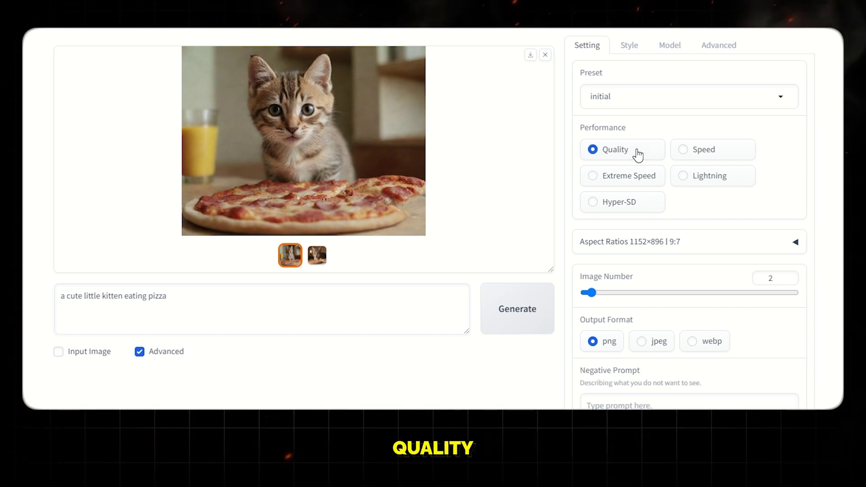
Regenerate the kitten images at Quality and compare the tabby and orange kitten results.
left_click(507, 328)
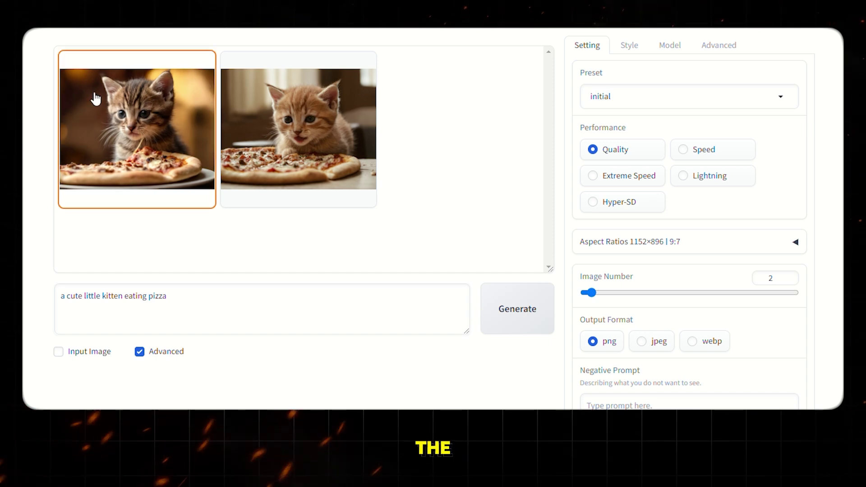
left_click(96, 98)
left_click(317, 257)
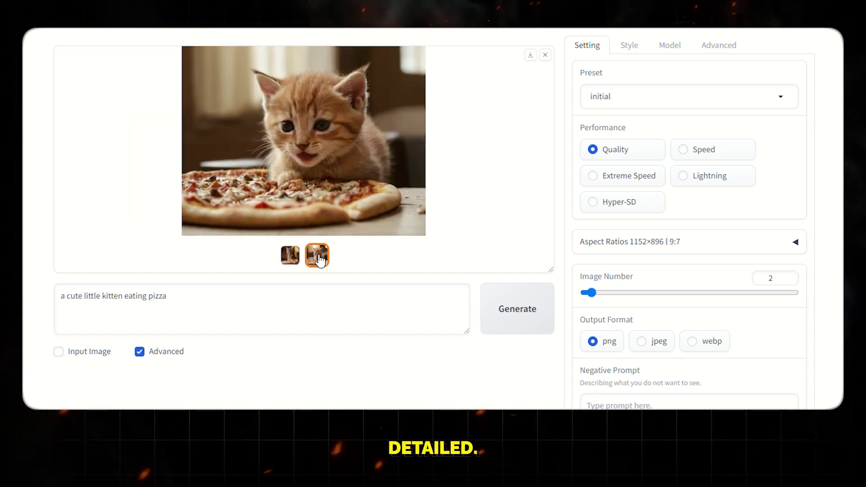
left_click(291, 258)
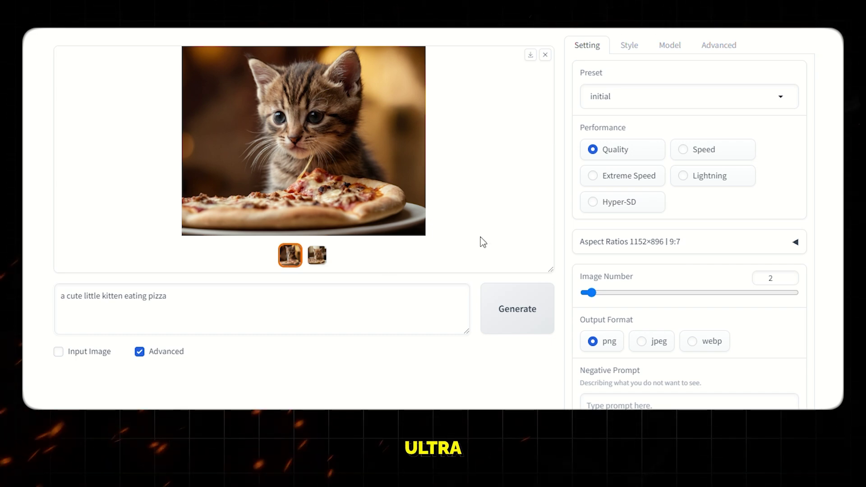
Disable the Fooocus V2 and Fooocus Enhance styles and enable Cel Shaded Art.
left_click(629, 45)
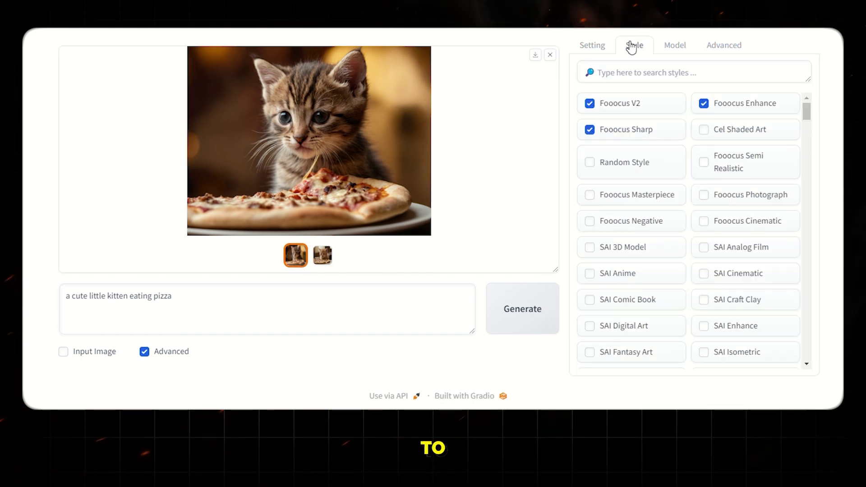
scroll(703, 243, "down", 15)
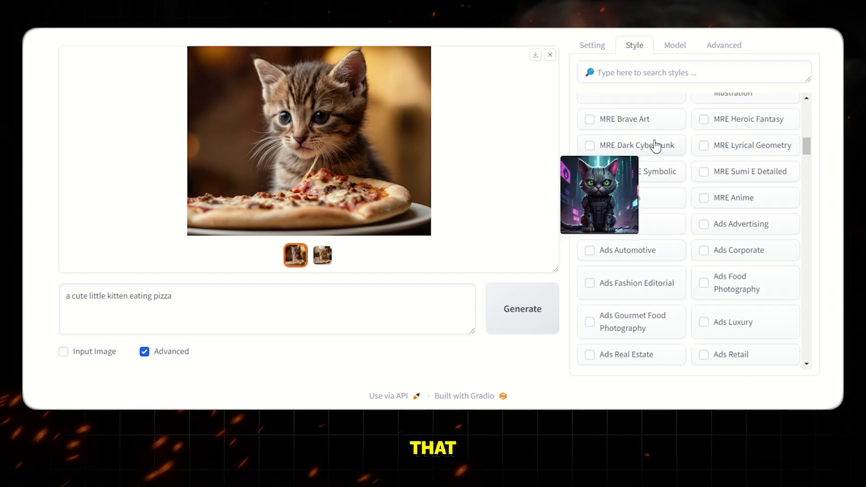
scroll(745, 266, "down", 10)
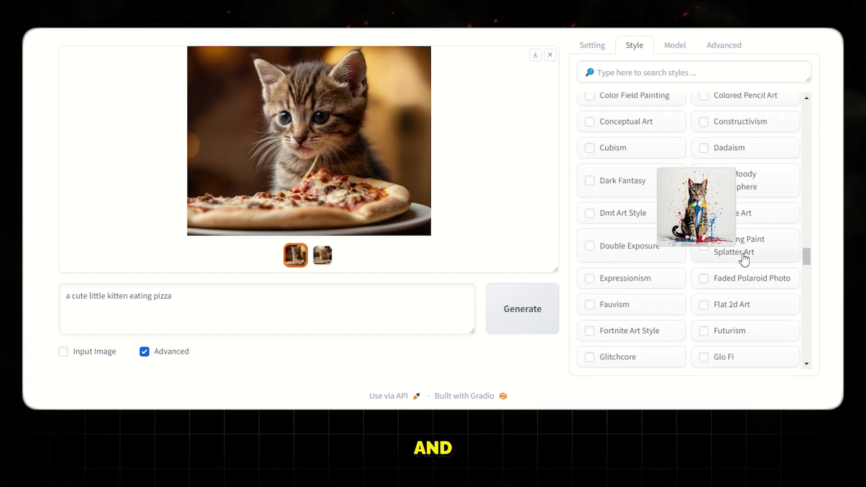
scroll(717, 270, "down", 20)
scroll(717, 273, "up", 20)
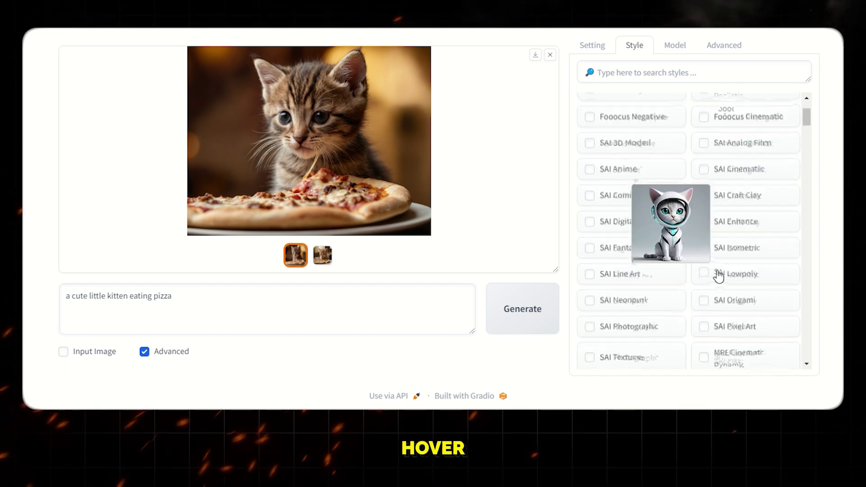
left_click(730, 112)
left_click(636, 110)
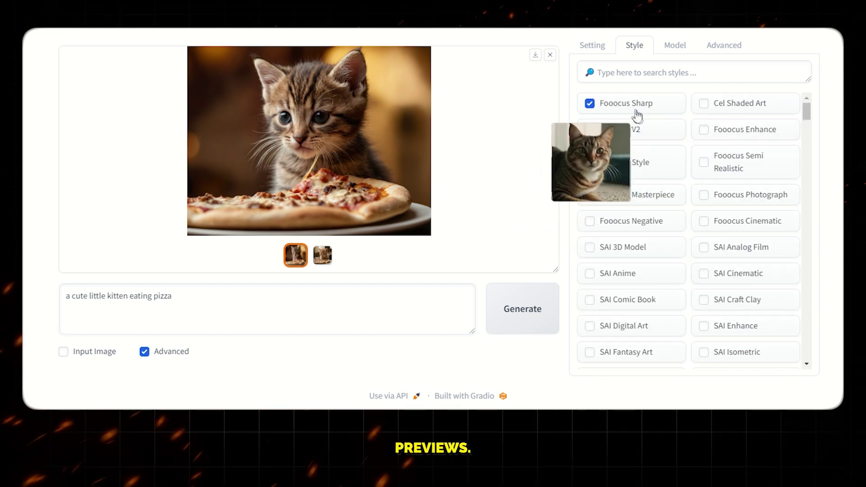
left_click(711, 106)
Generate the cartoon-style kitten images and preview both results.
left_click(536, 312)
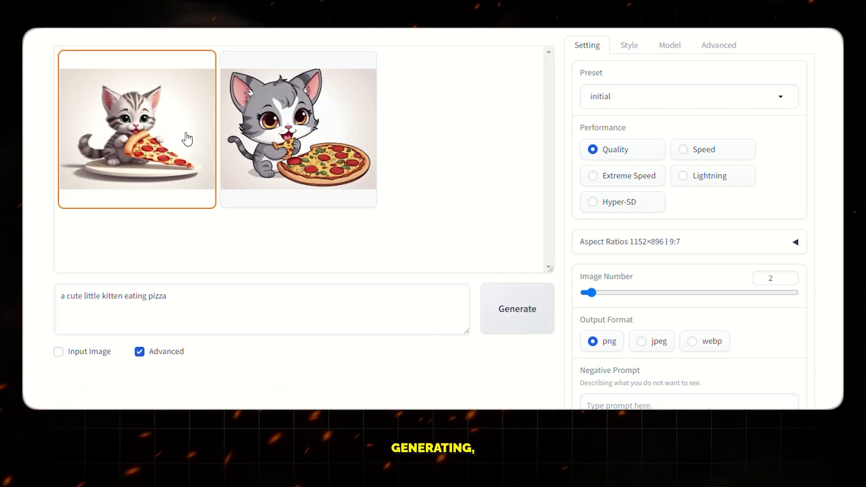
left_click(188, 139)
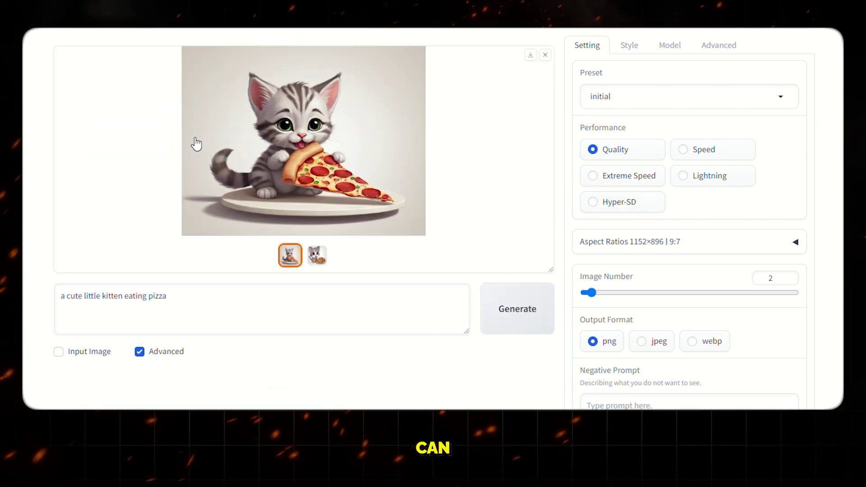
left_click(317, 256)
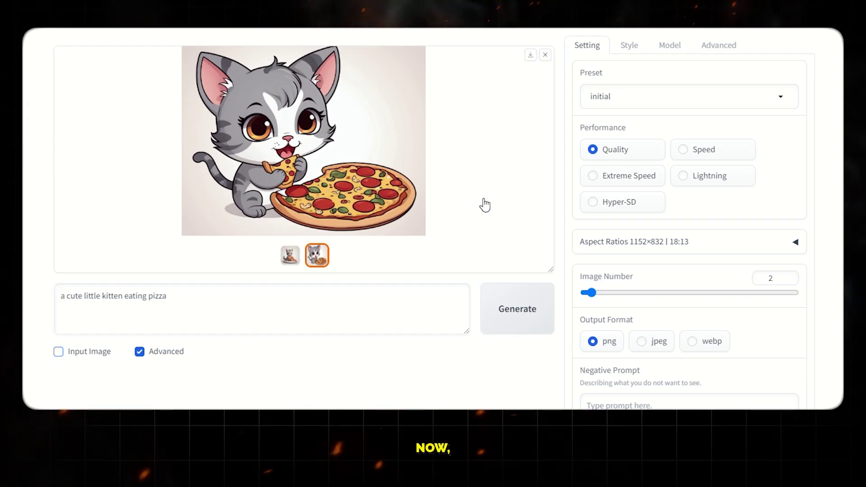
Load the cartoon kitten image as Input Image and run Upscale (2x).
scroll(498, 148, "down", 2)
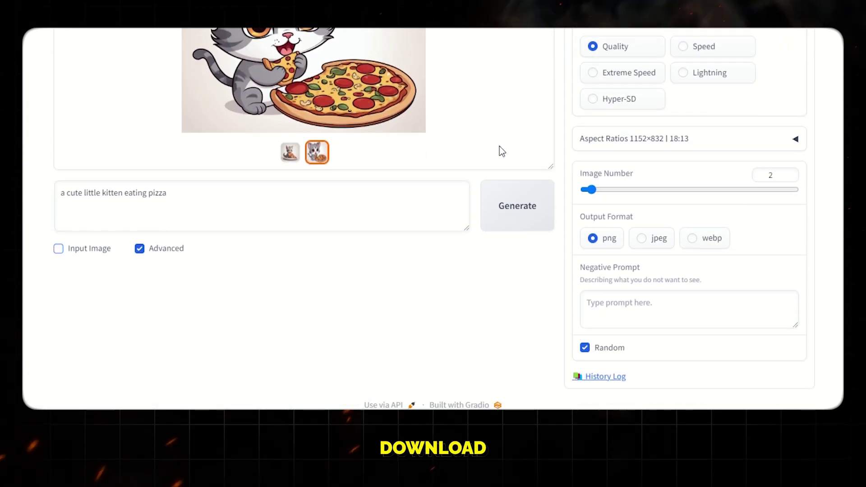
left_click(85, 255)
scroll(84, 255, "down", 1)
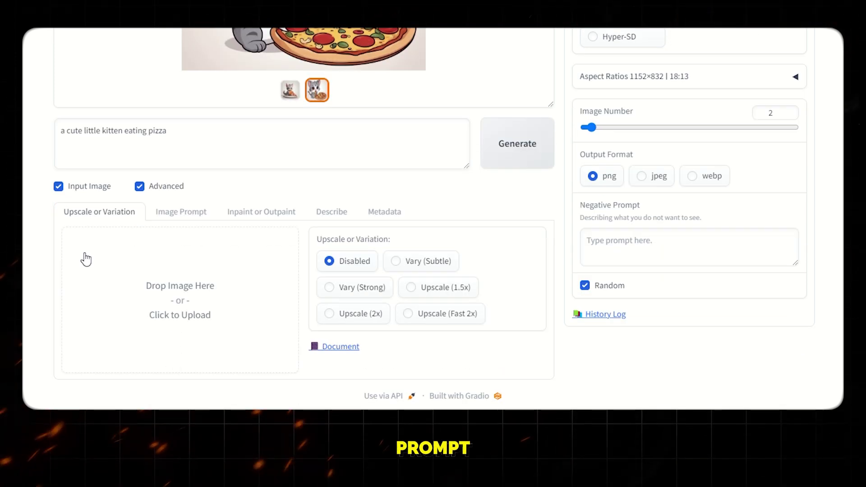
left_click(177, 290)
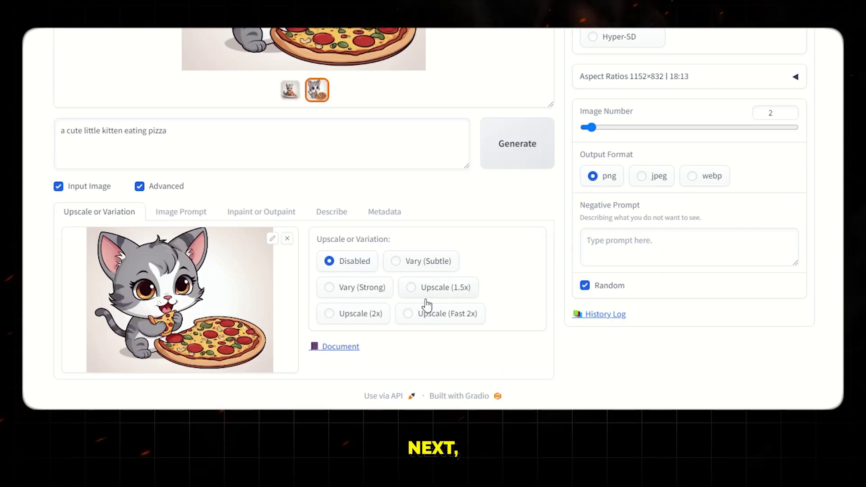
left_click(366, 316)
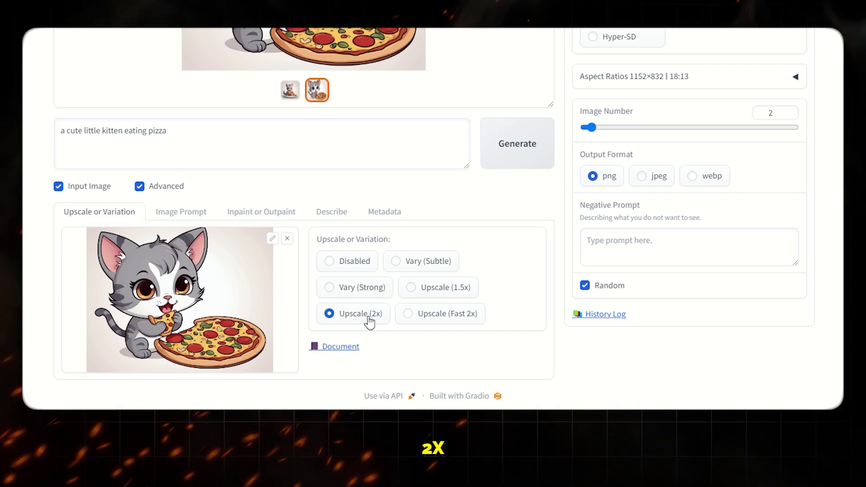
left_click(528, 164)
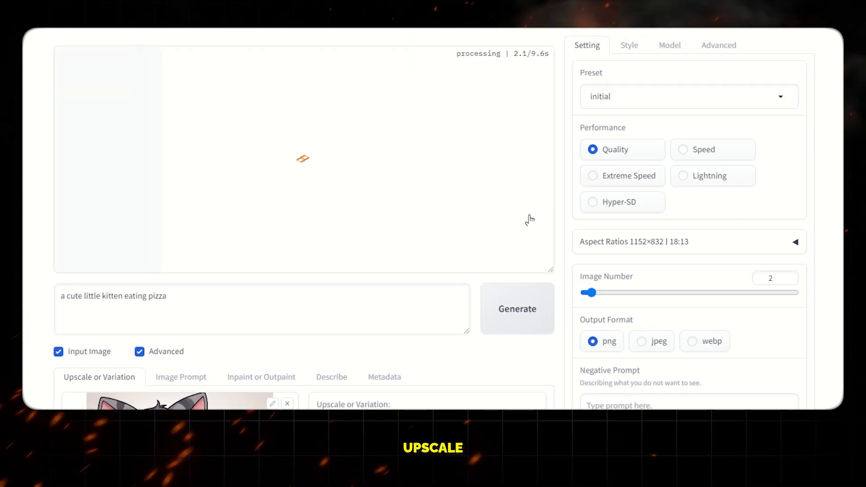